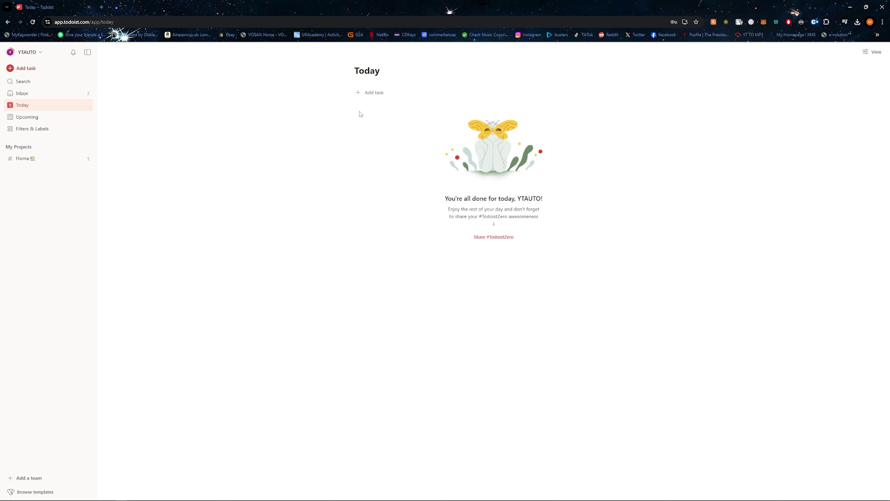
Start a new Today task for 'Subscribe' with the description 'Like the video!'
left_click(374, 93)
type("Subscribe p1")
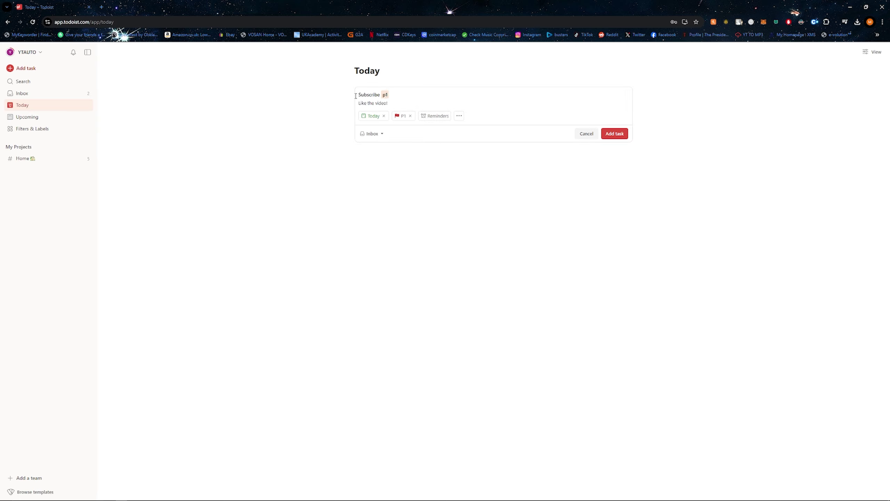
left_click(616, 133)
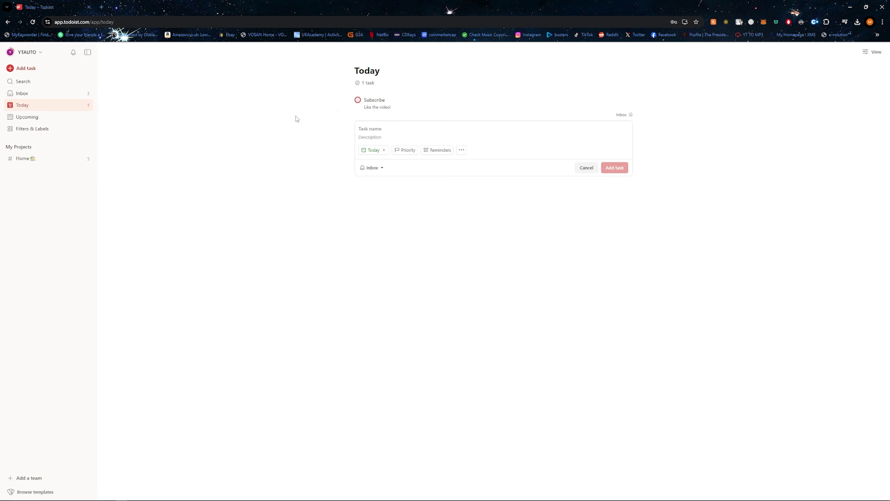
Complete the 'Subscribe' task from its details, then dismiss the empty new-task form
left_click(374, 106)
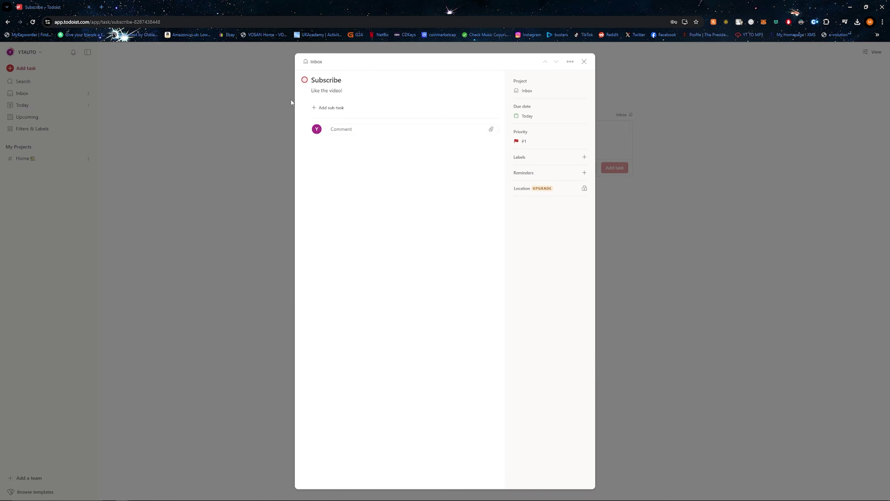
left_click(304, 81)
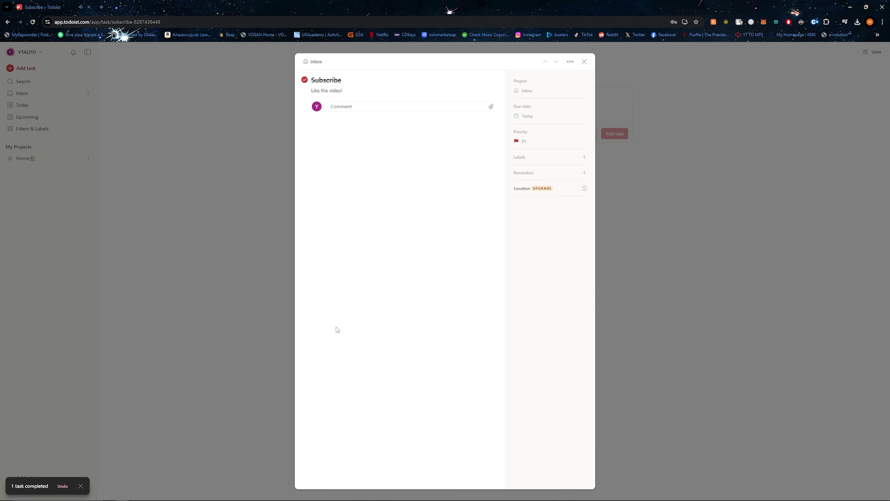
left_click(583, 63)
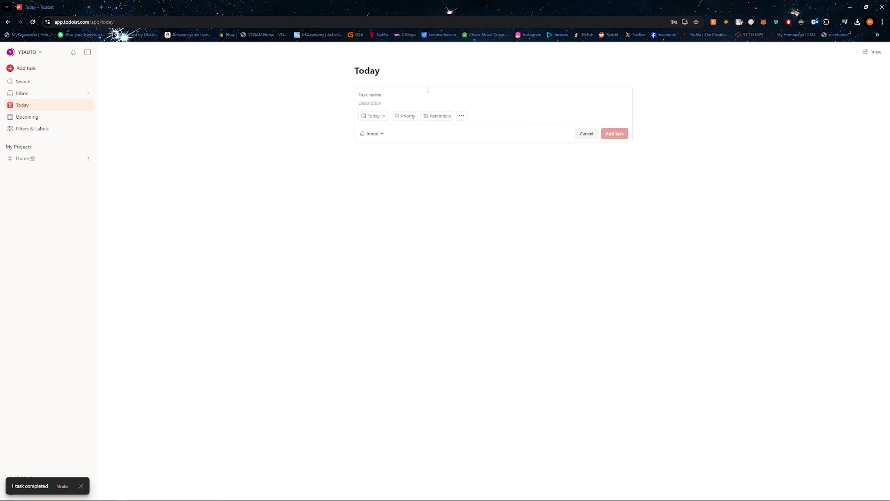
left_click(260, 155)
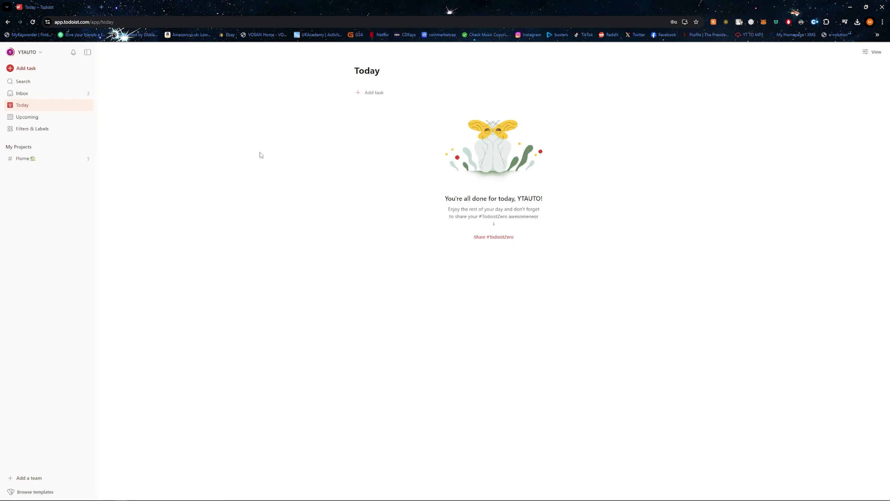